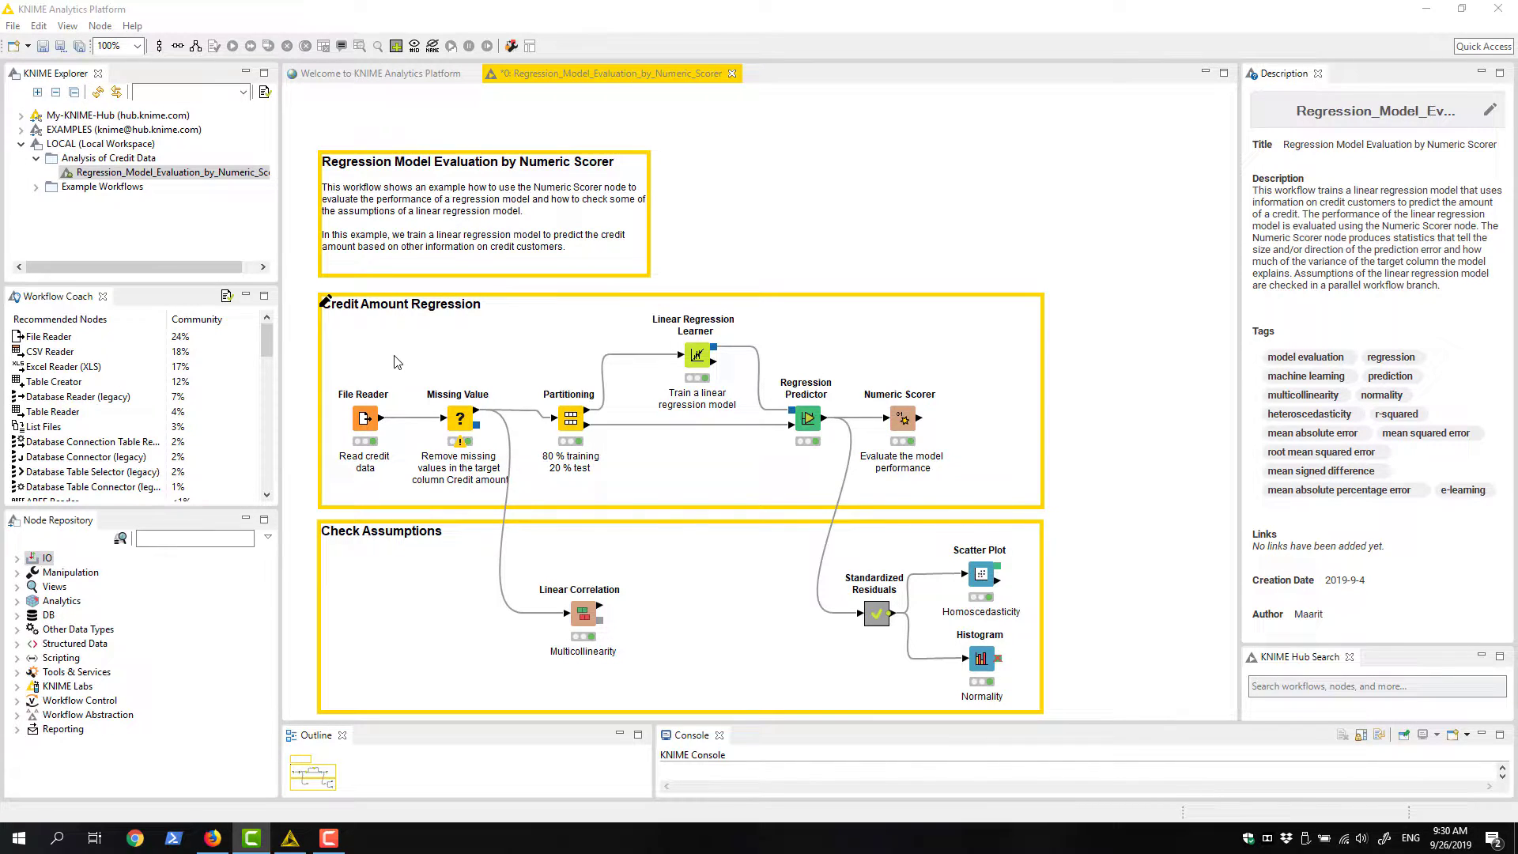
- Inspect the credit data table loaded by the File Reader node, then close it
right_click(370, 418)
click(427, 785)
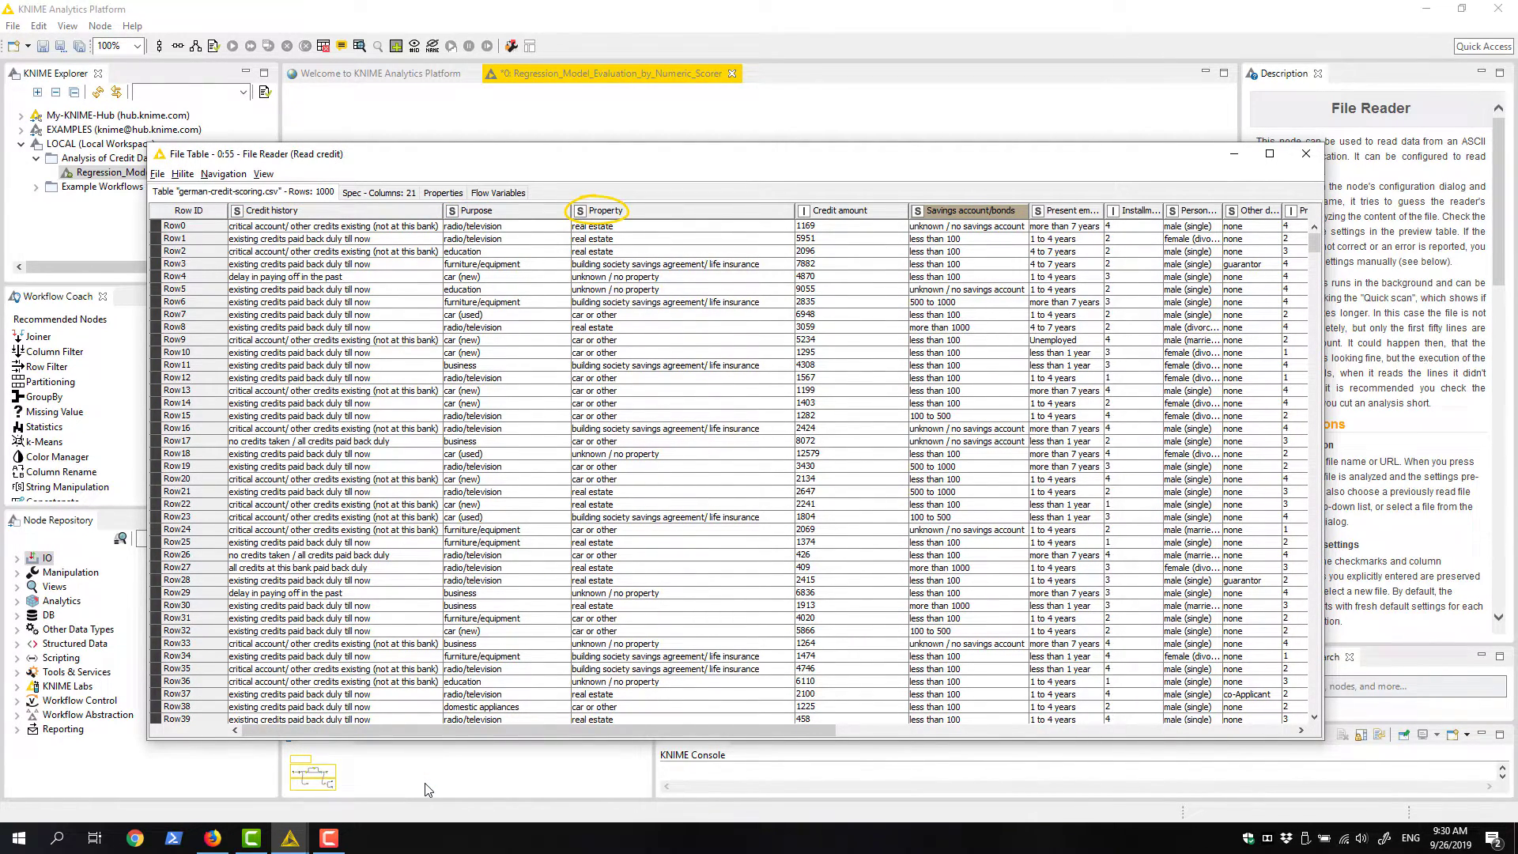
key(alt+F4)
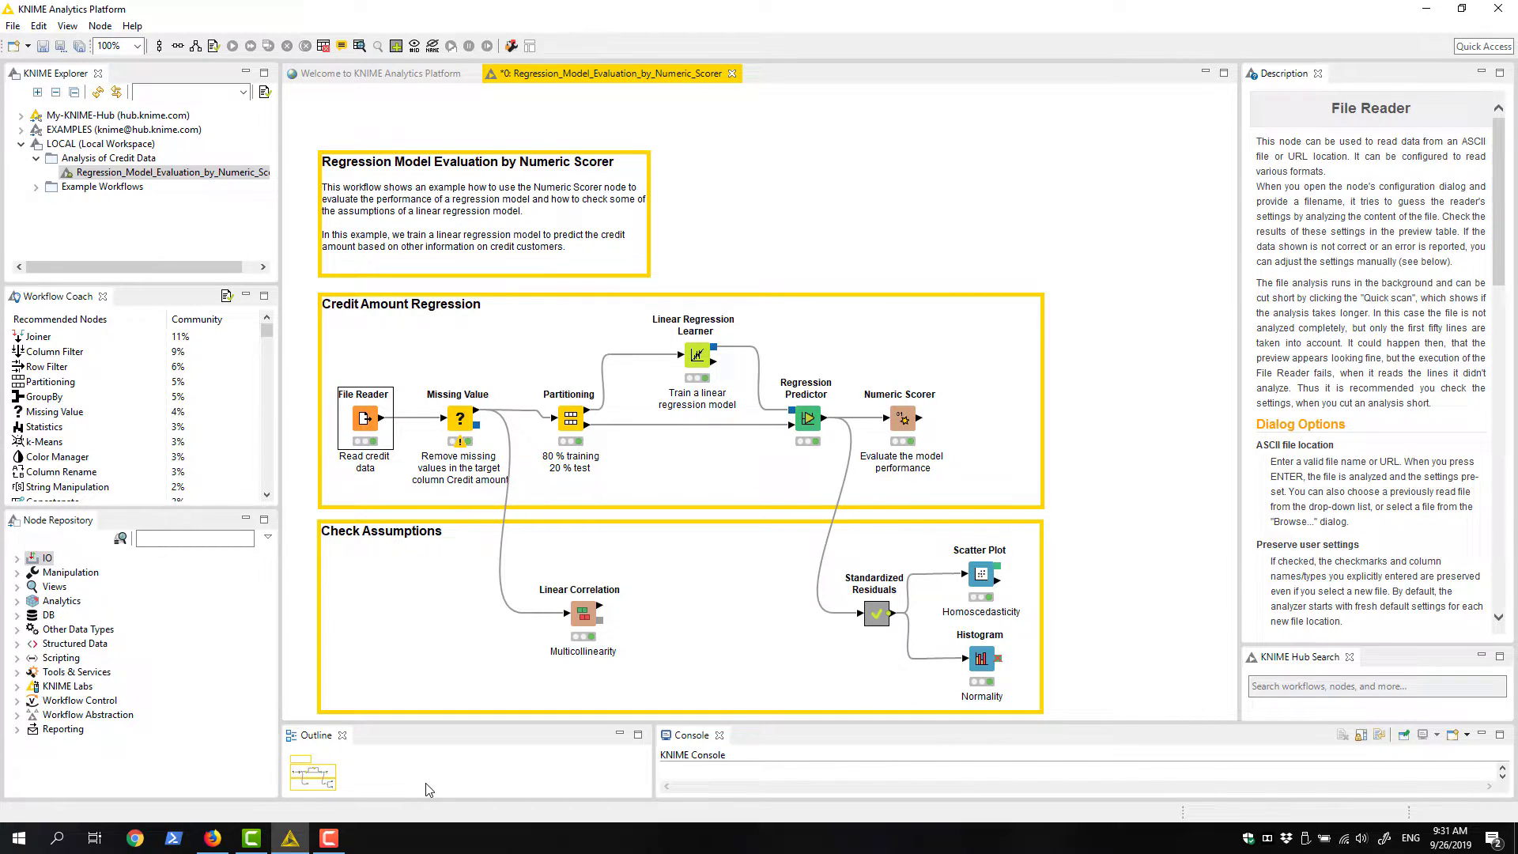
- In the Numeric Scorer settings, keep Credit amount as reference and Prediction (Credit amount) as predicted column
double_click(901, 426)
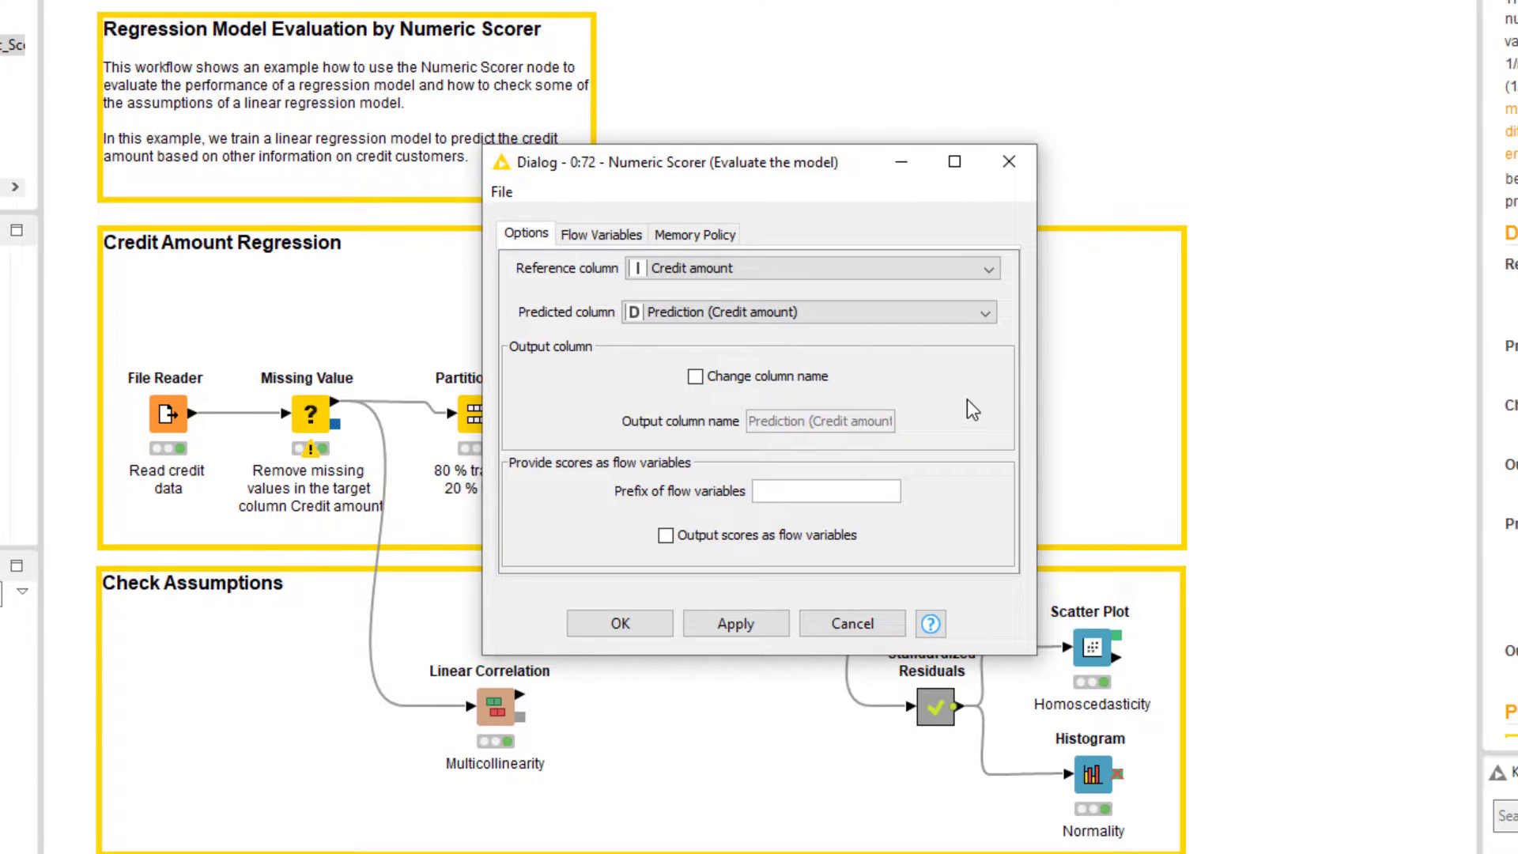
click(990, 273)
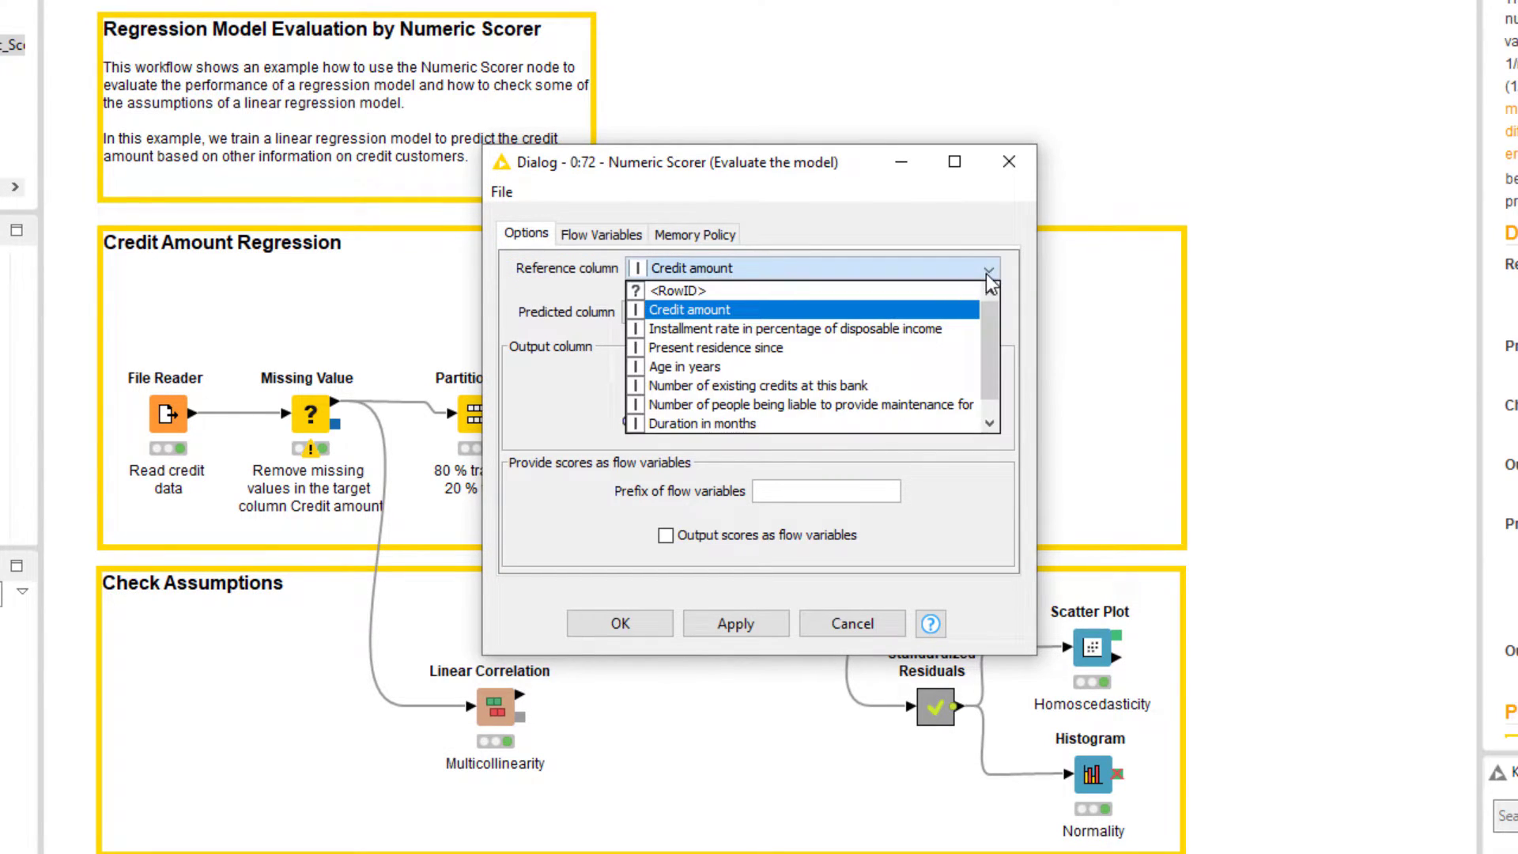
click(948, 309)
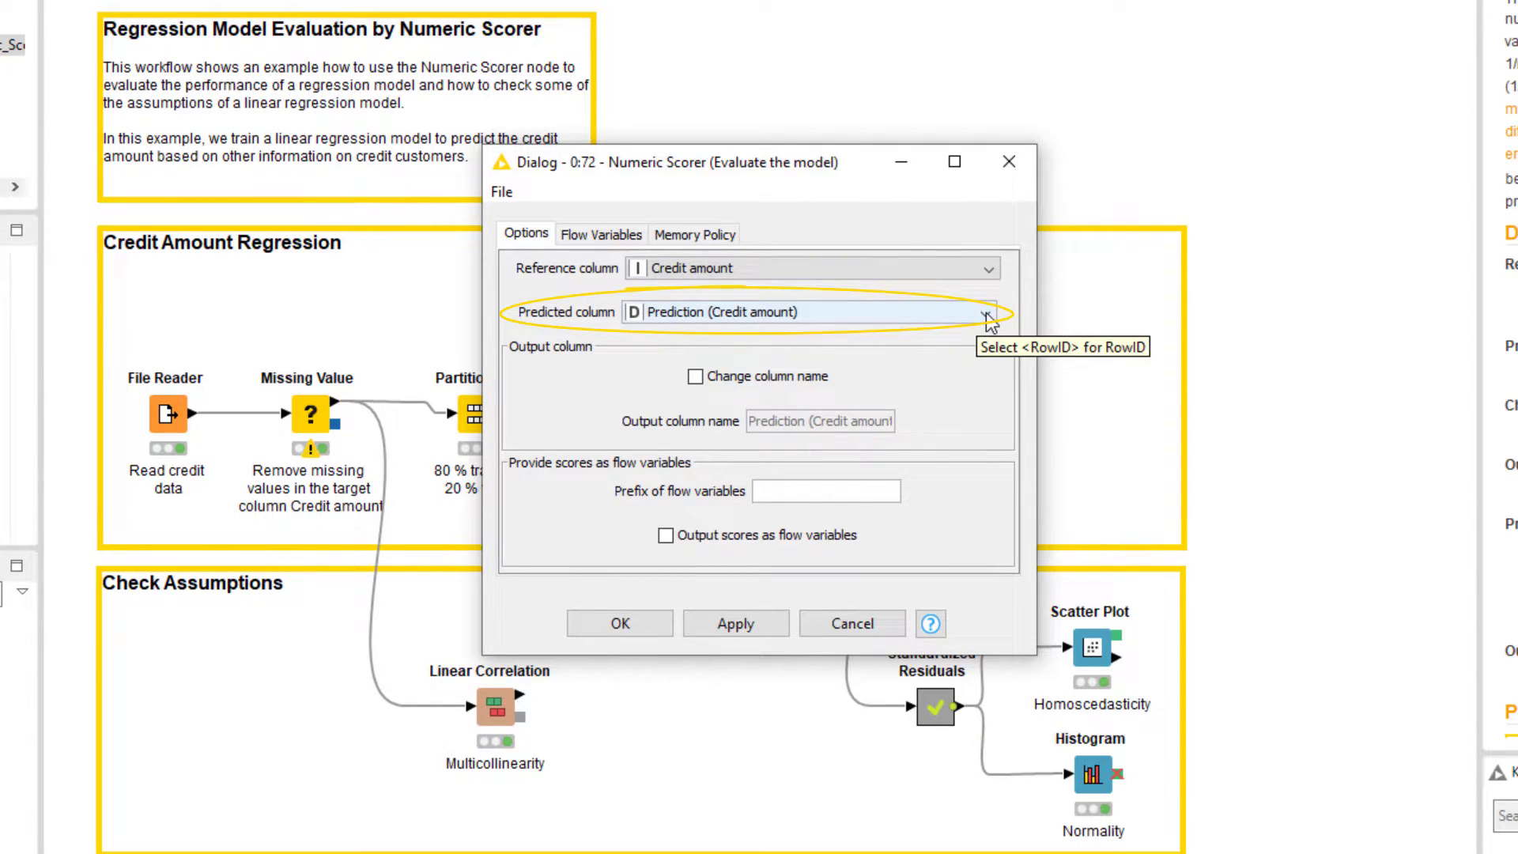
click(986, 315)
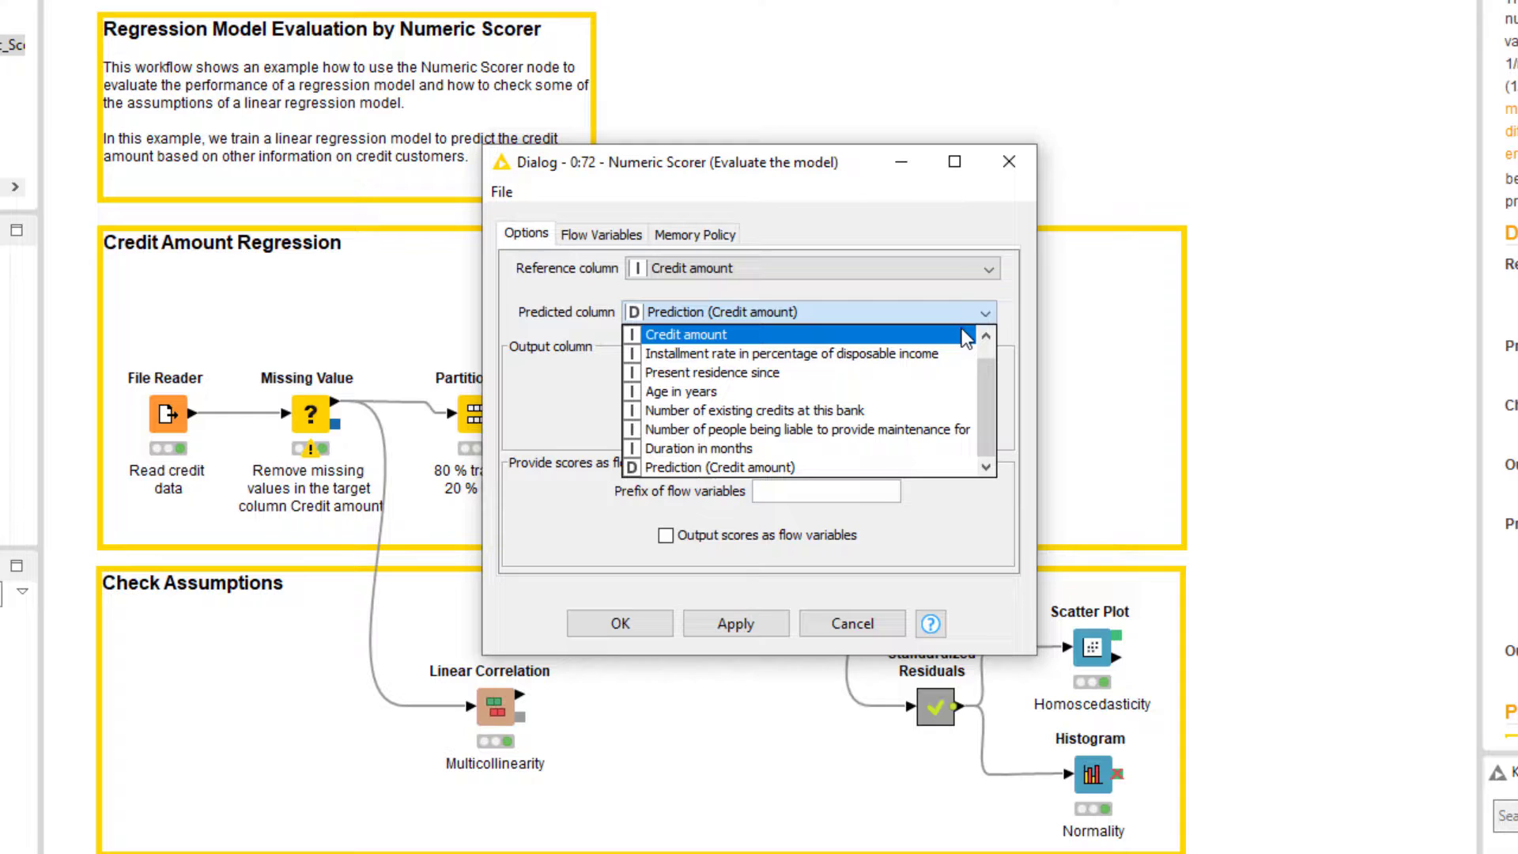
click(868, 468)
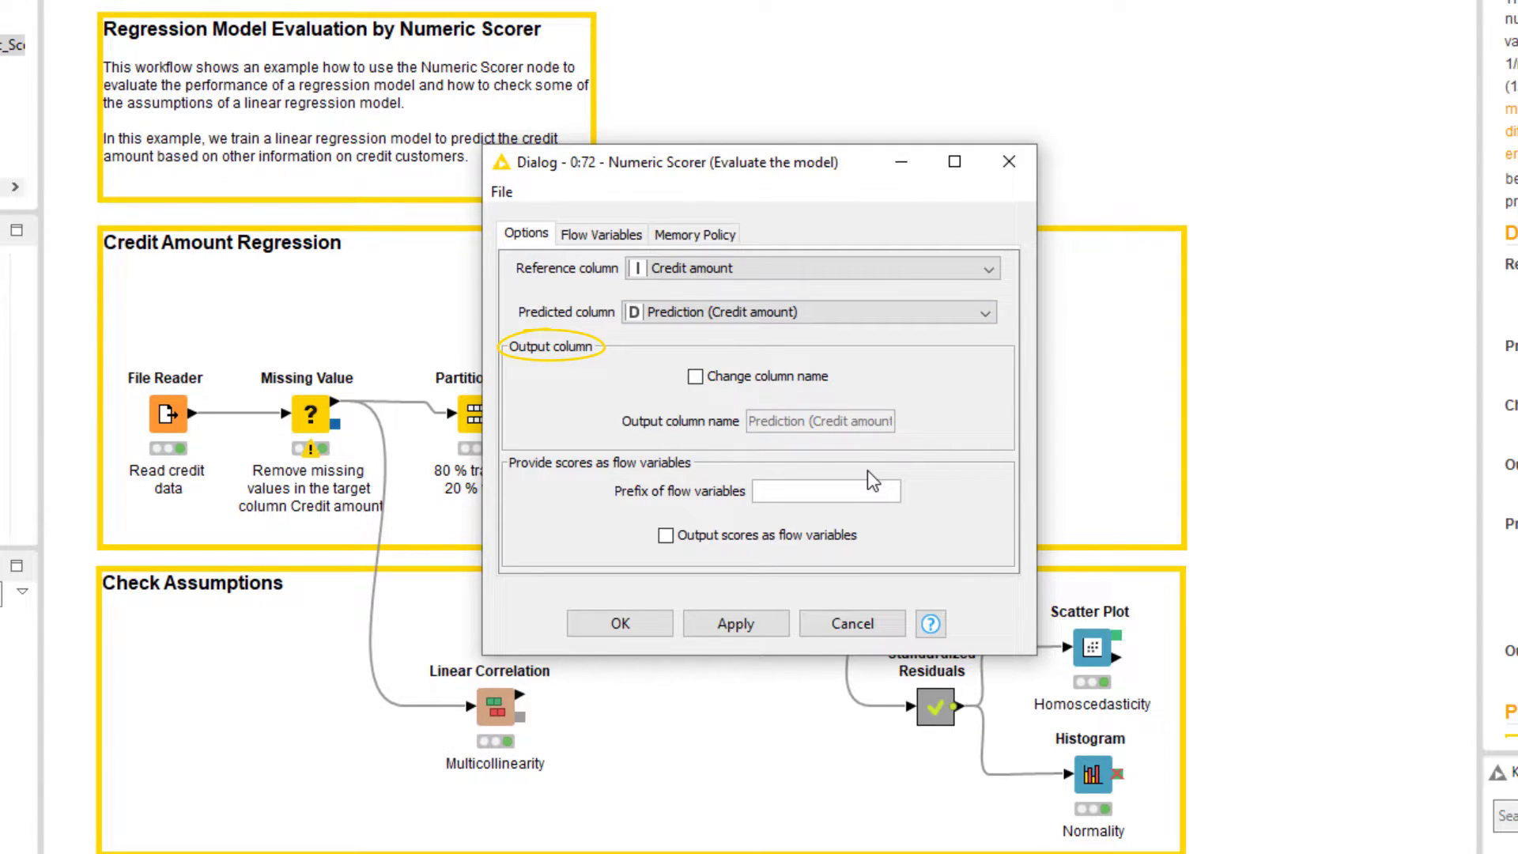
- Rename the scorer output column to Value and export scores as flow variables prefixed LinReg_
click(703, 381)
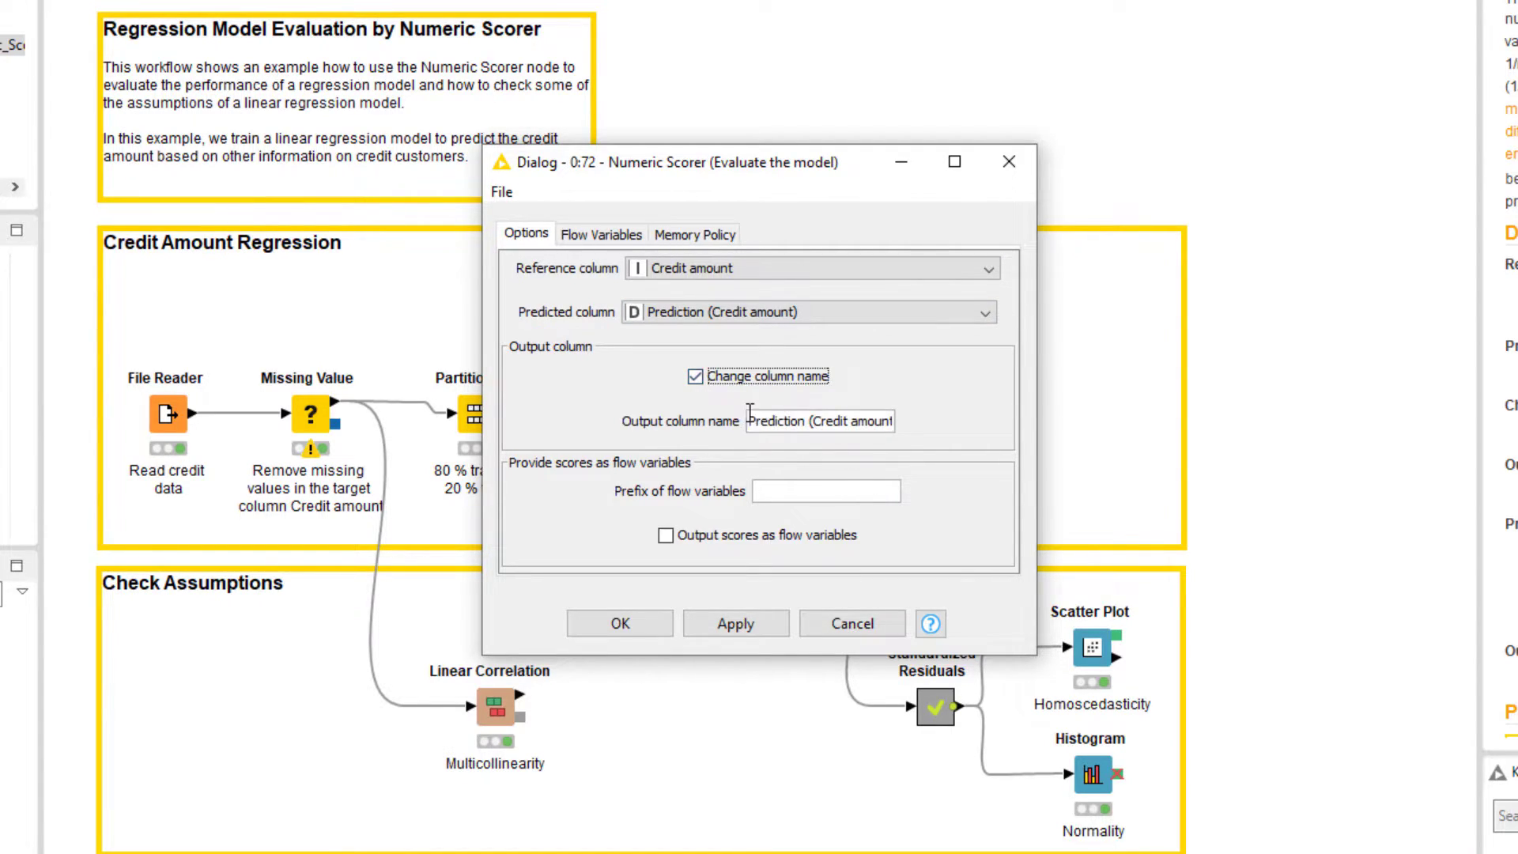
triple_click(763, 419)
key(BackSpace)
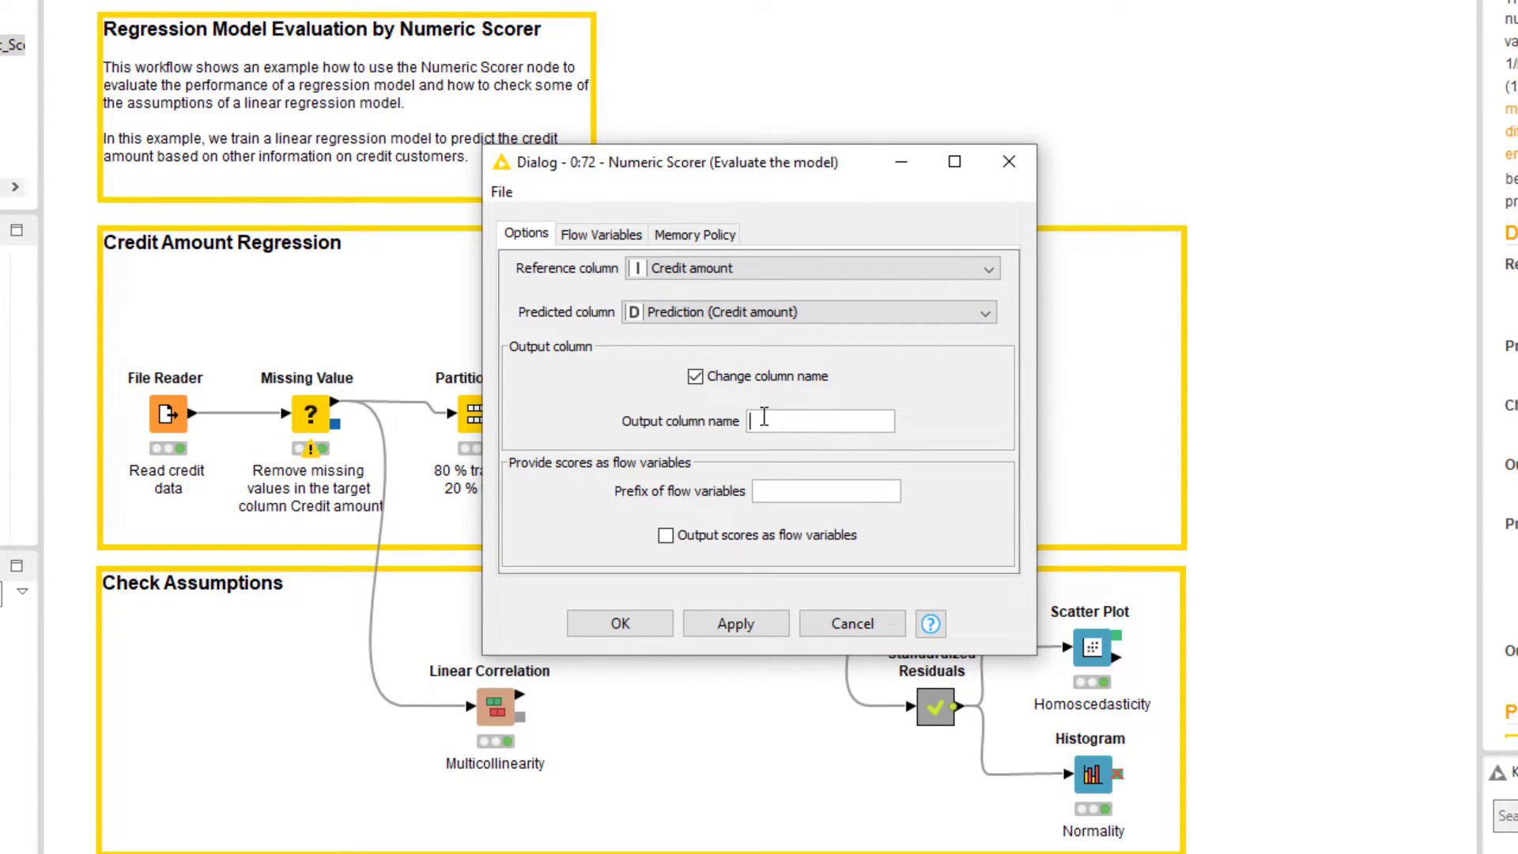
text(Value)
click(664, 539)
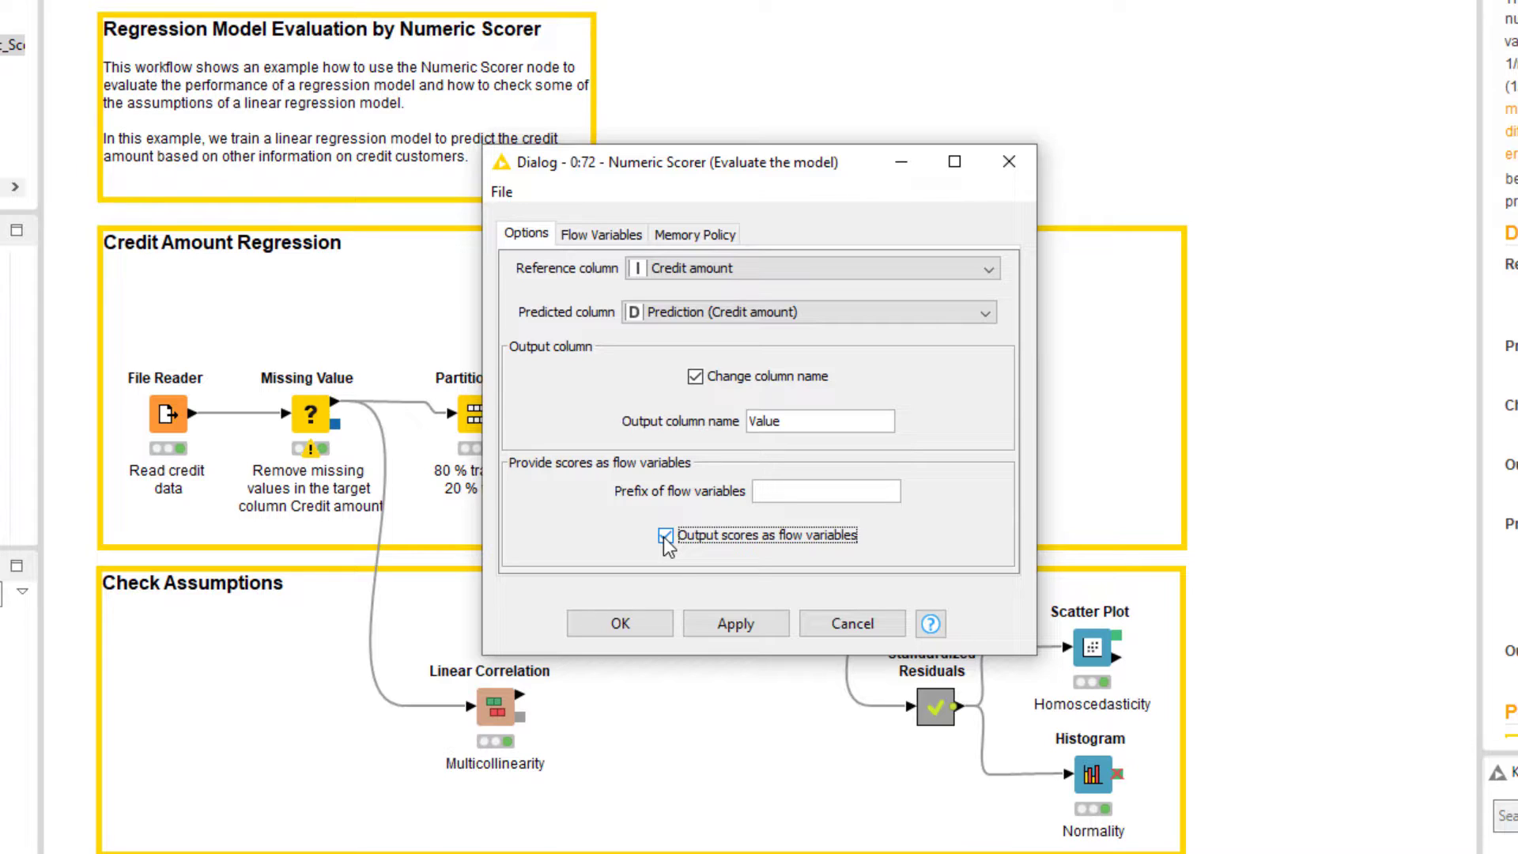
click(761, 493)
text(LinReg_)
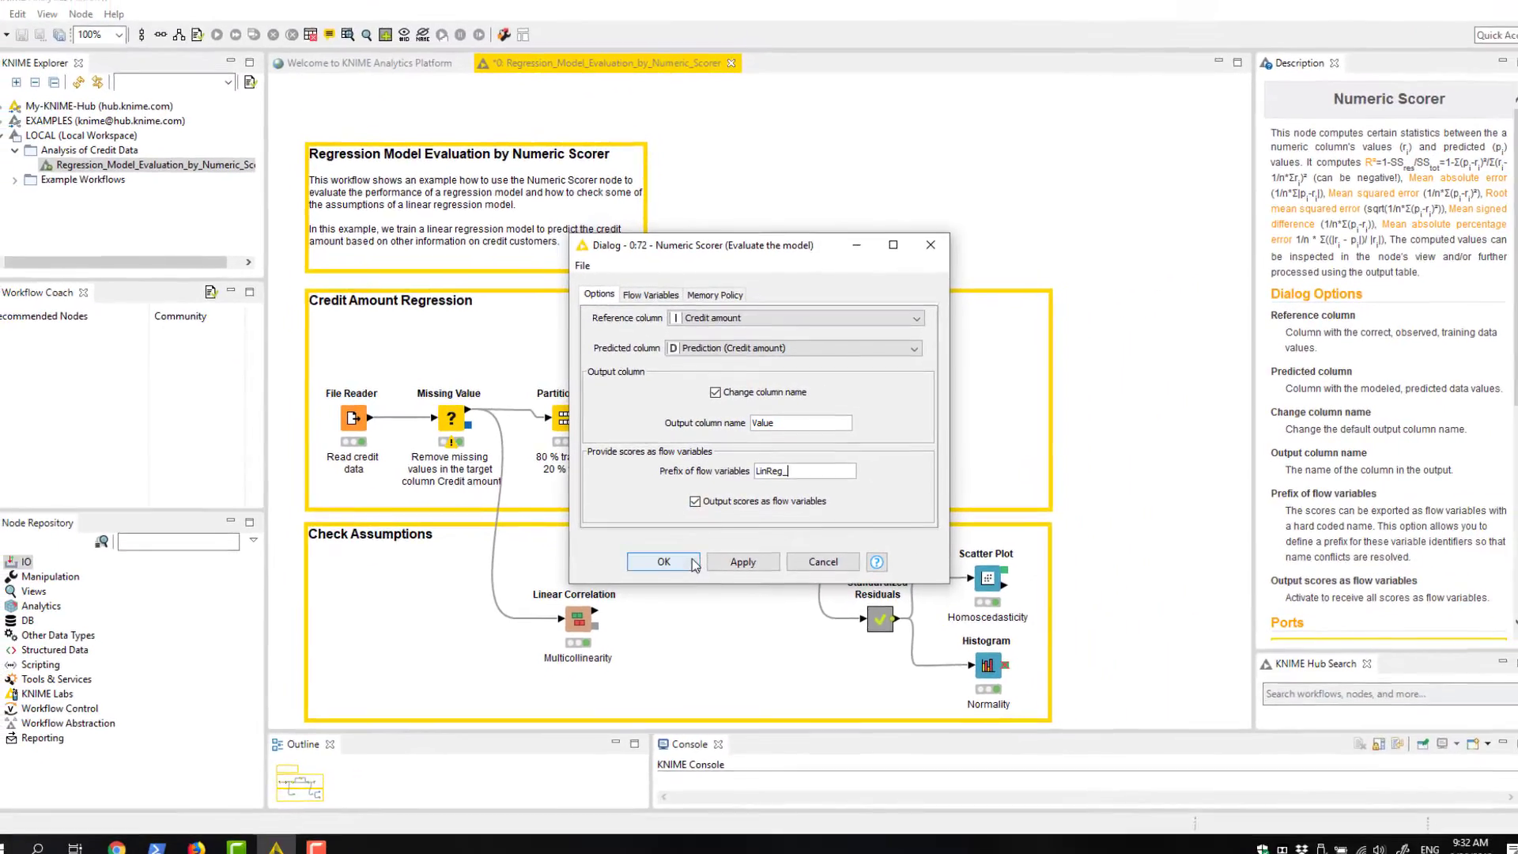
- Apply the scorer settings, confirm the reset, and view statistics showing R^2 0.594 and MAE 1,219.186
click(693, 562)
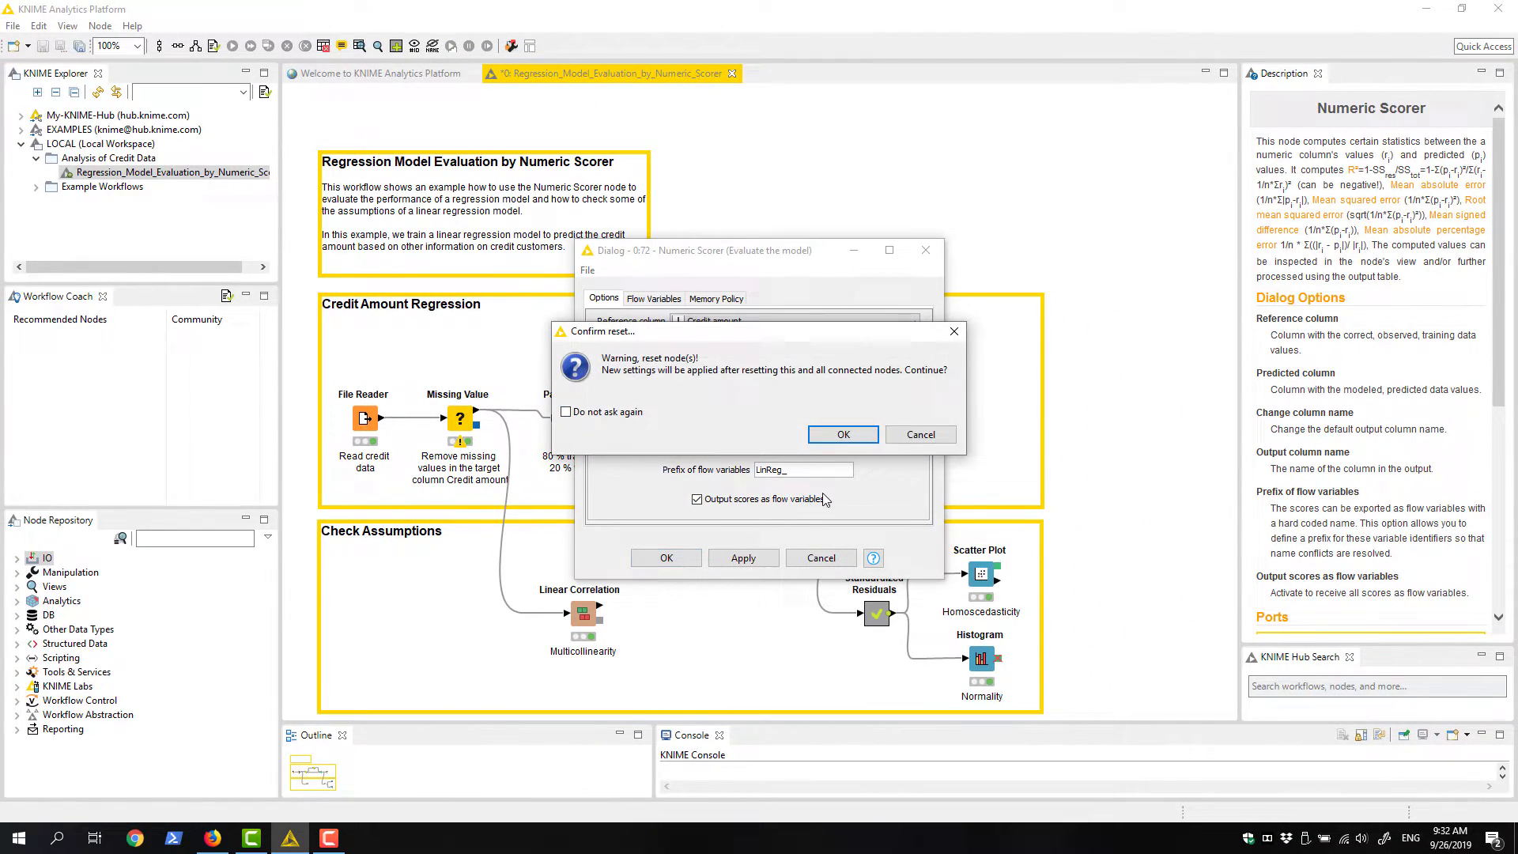
click(833, 436)
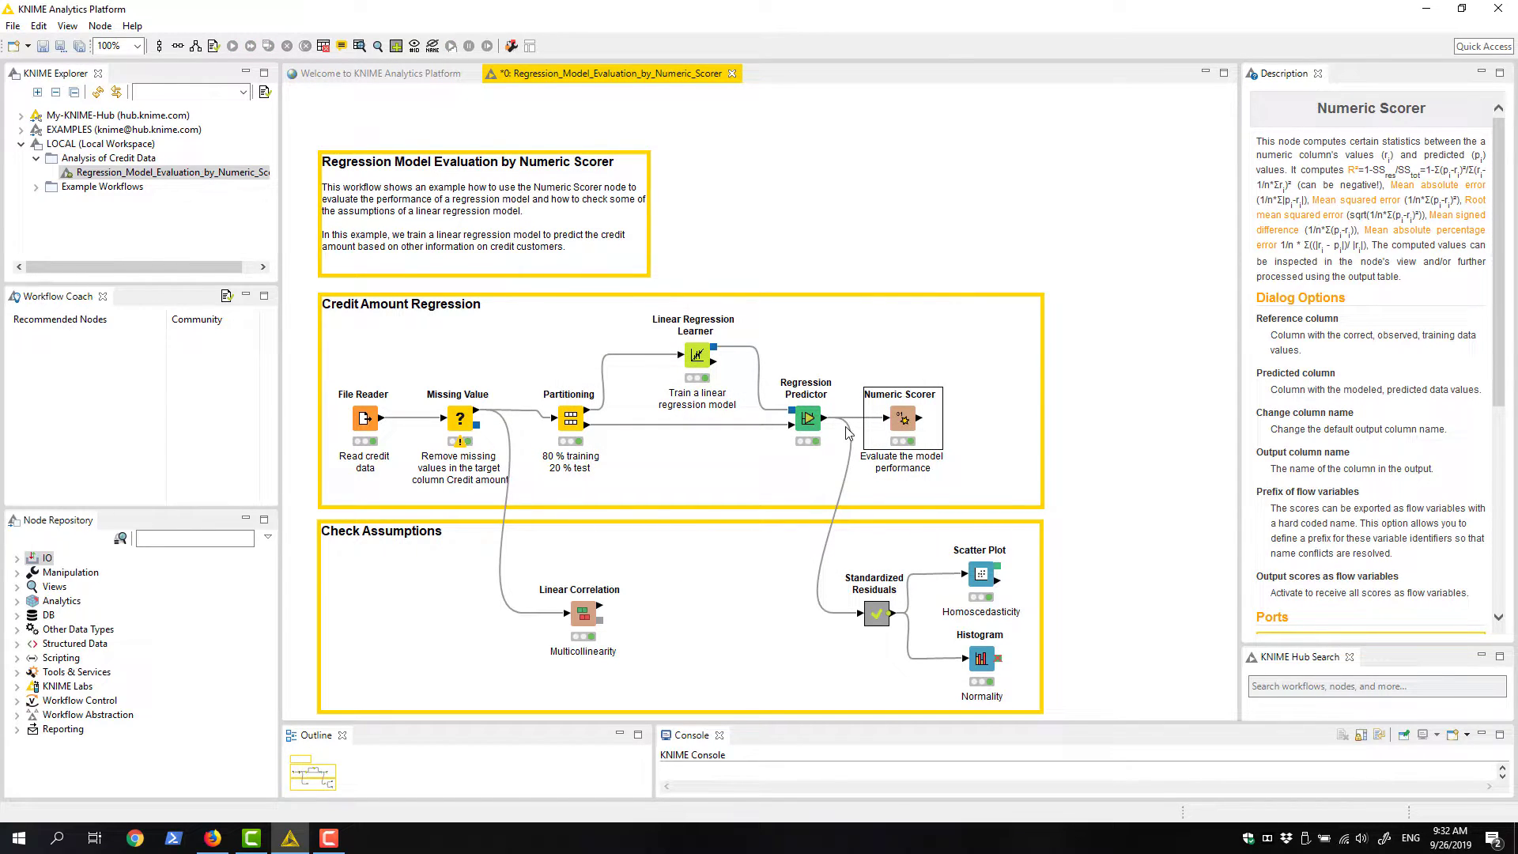
right_click(898, 425)
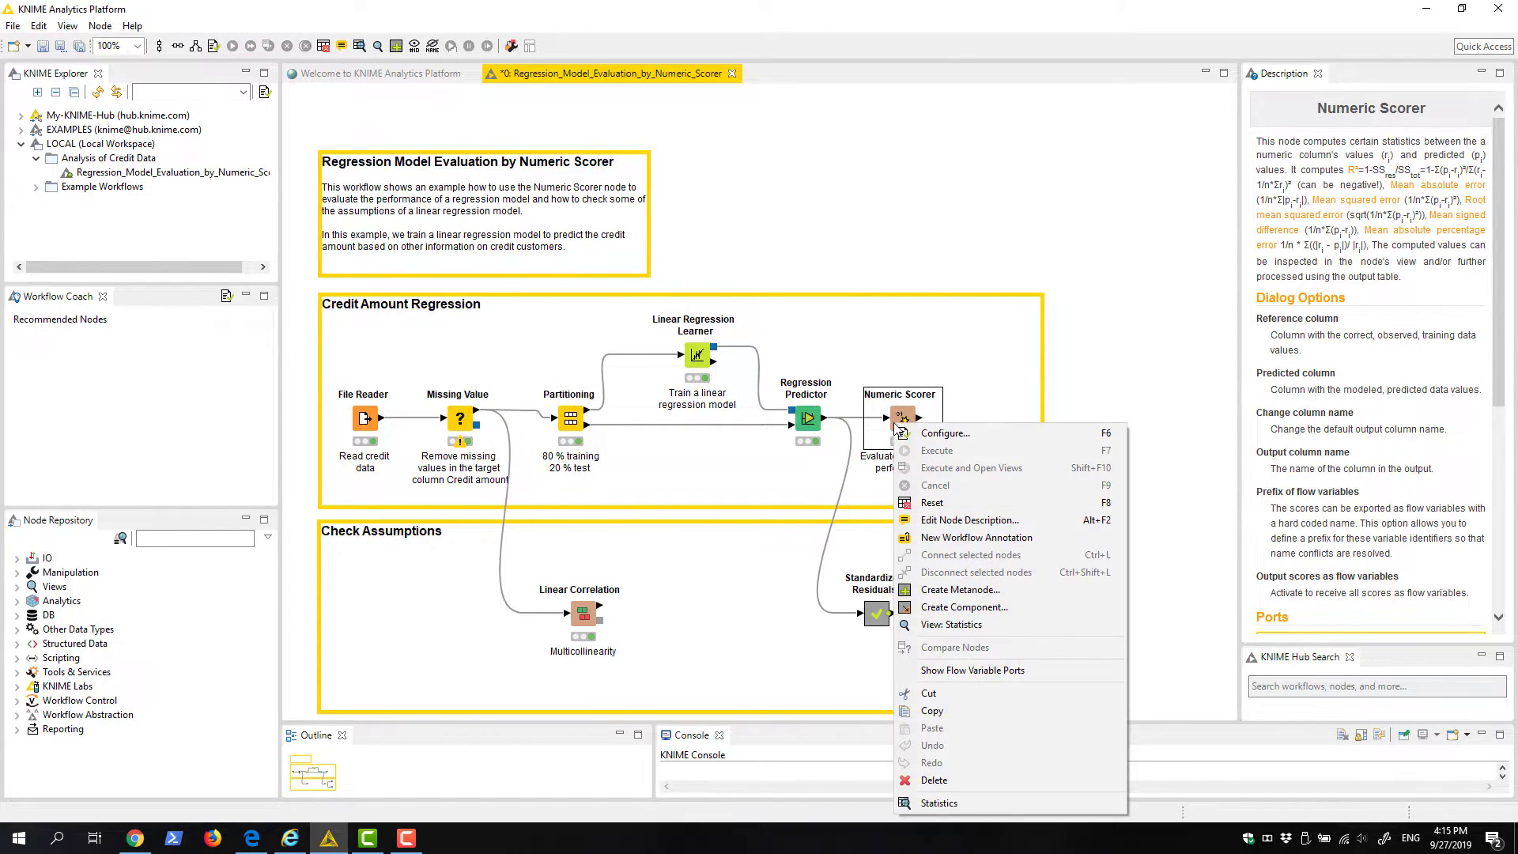
click(938, 803)
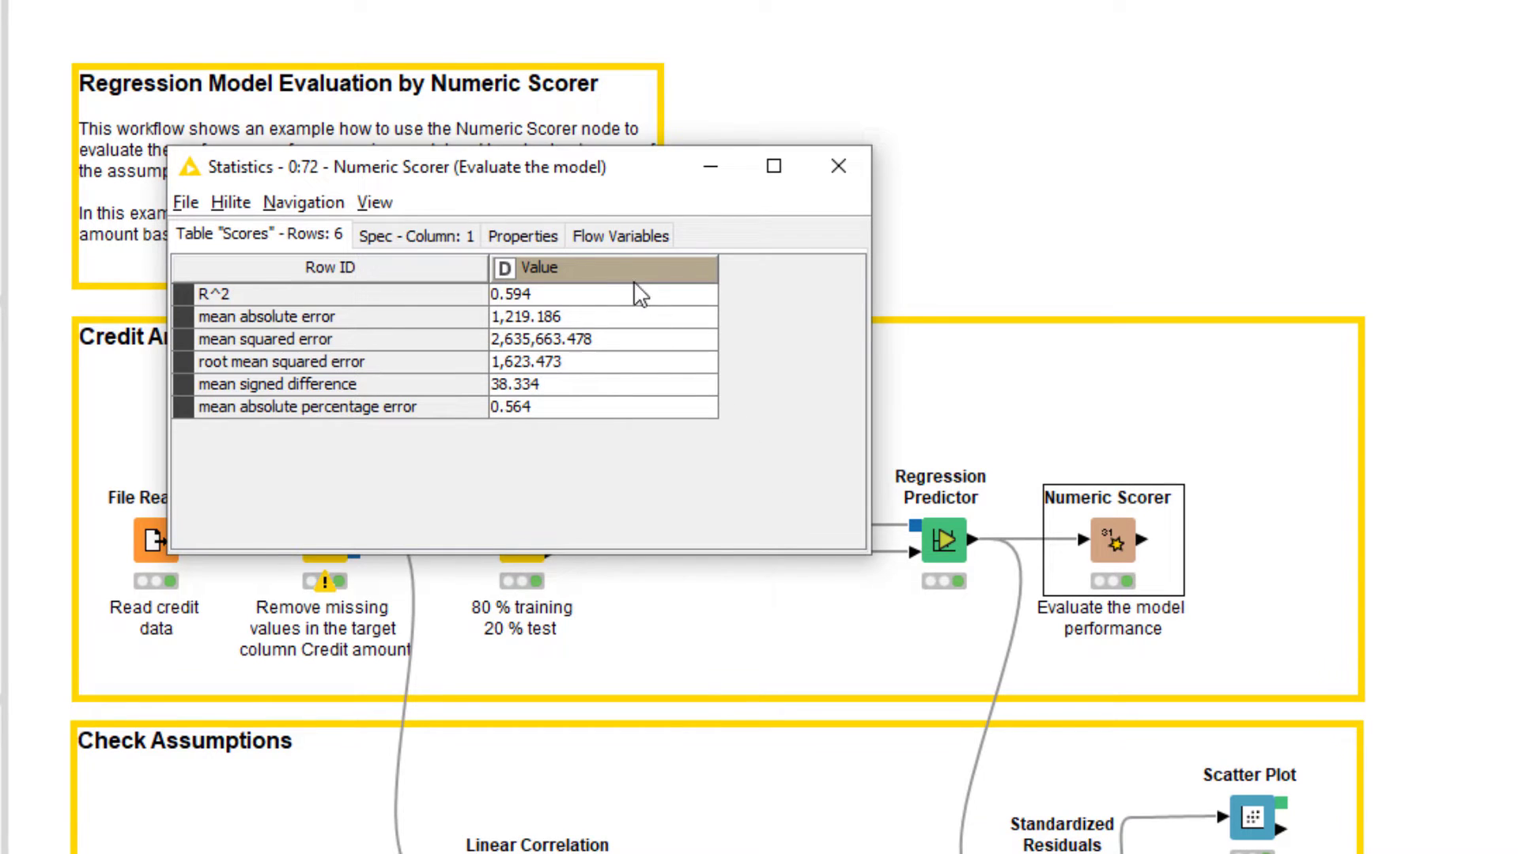
click(610, 232)
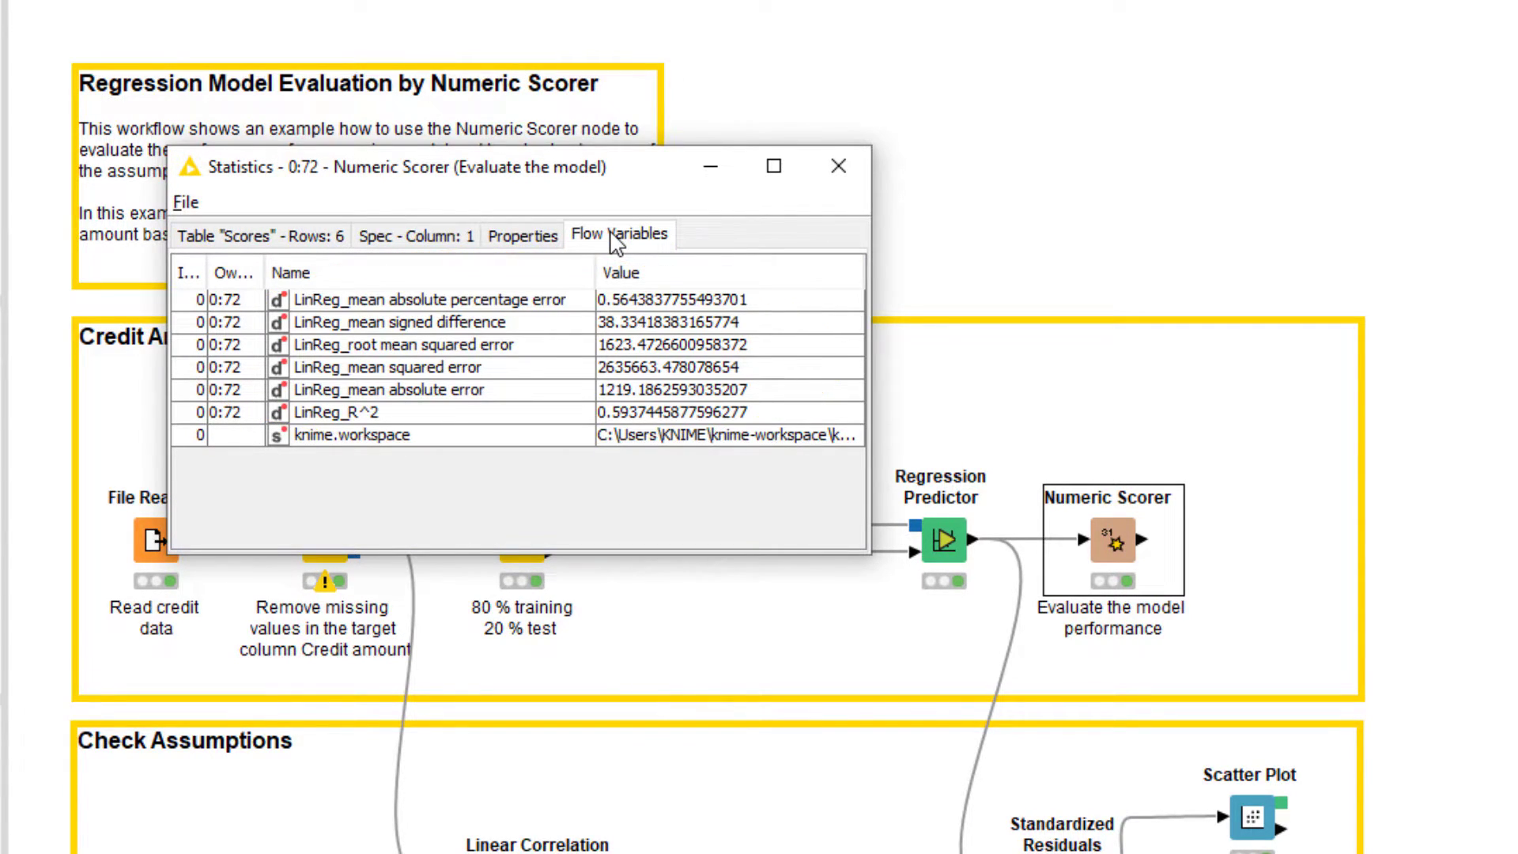
click(285, 241)
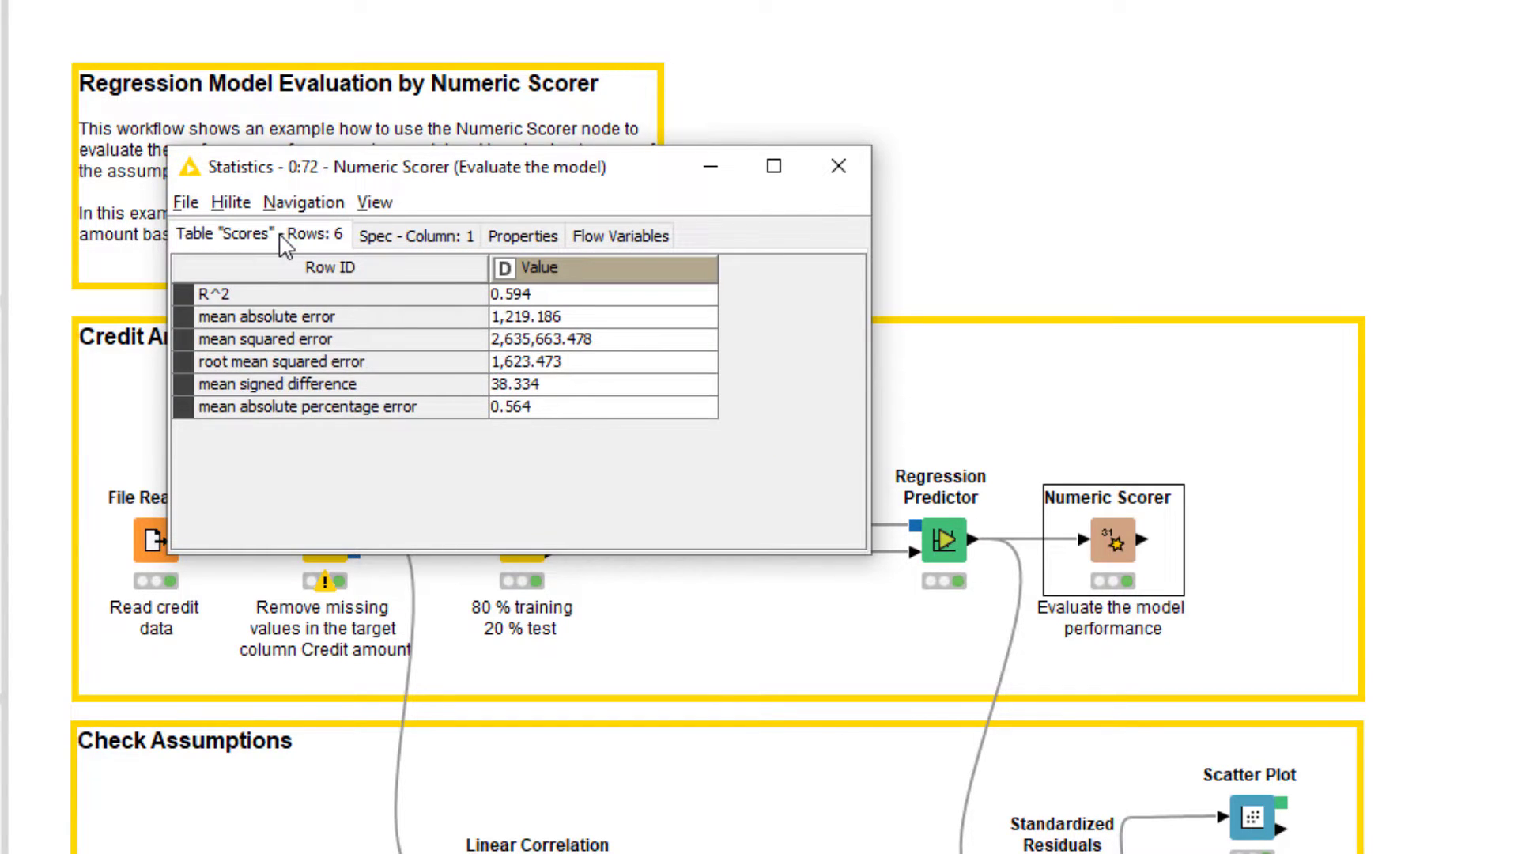